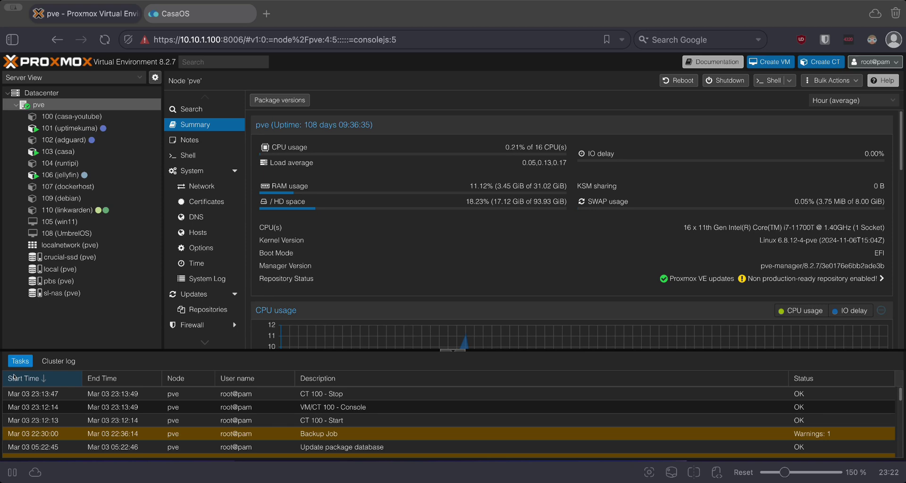
- Log in to container 100's console as root with the account password
click(96, 116)
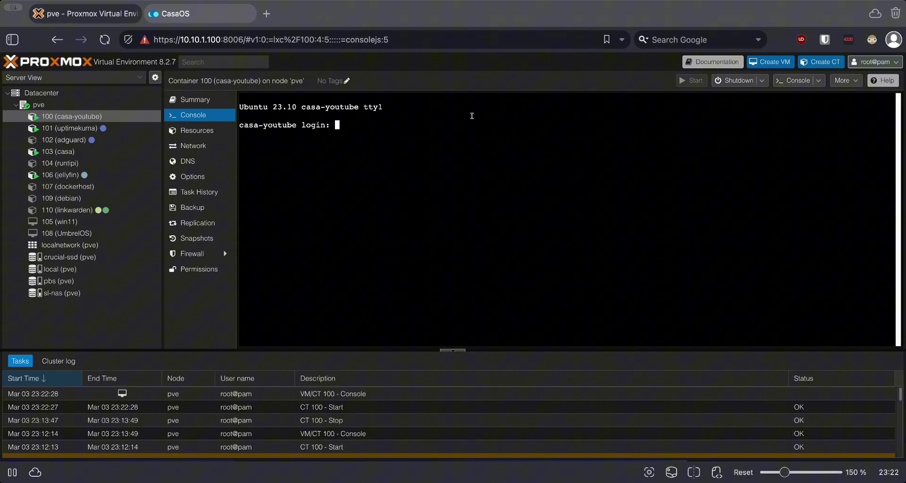
text(root)
key(Return)
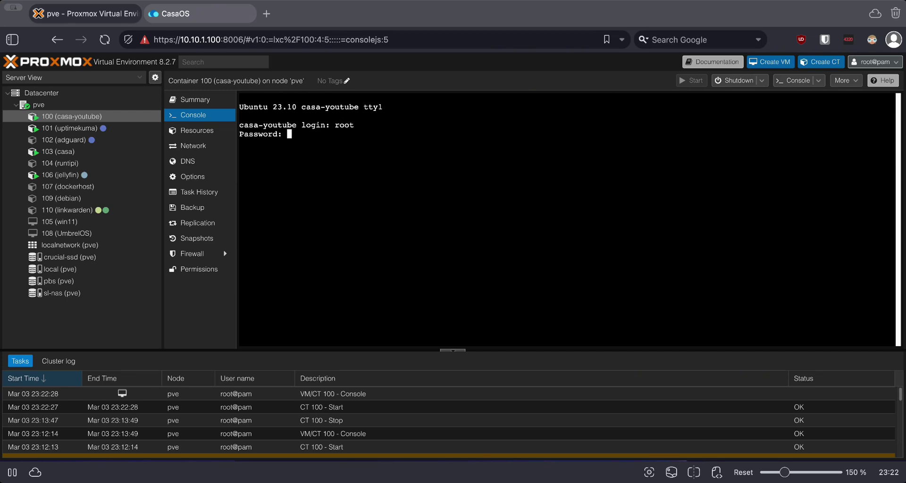
key(Return)
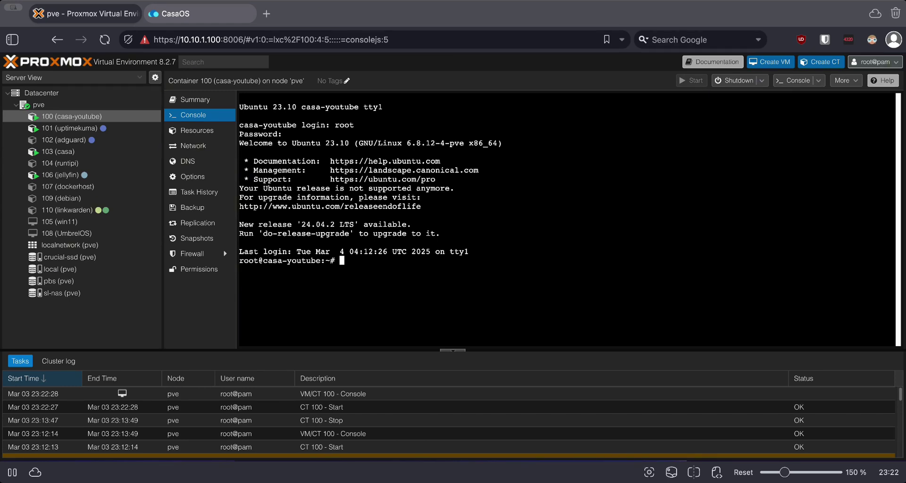
- Run 'apt update ; apt upgrade' in the container, which fails on the mantic repositories
text(apt)
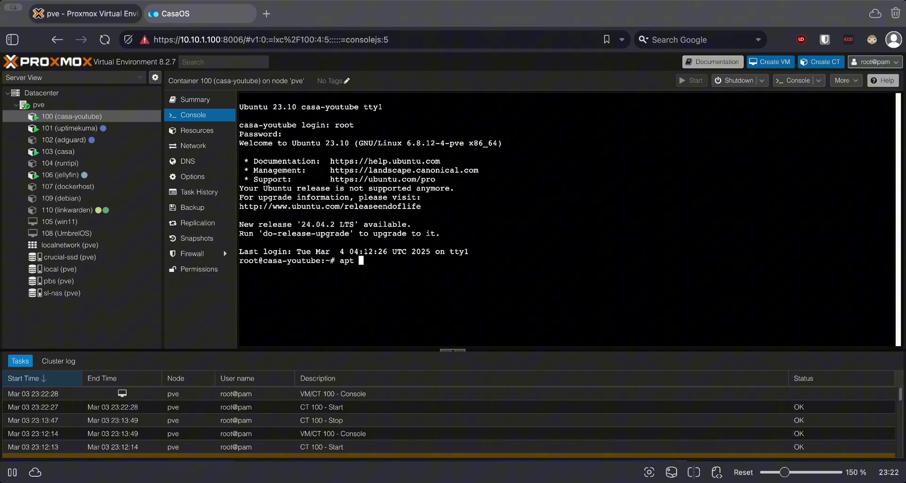
text( update)
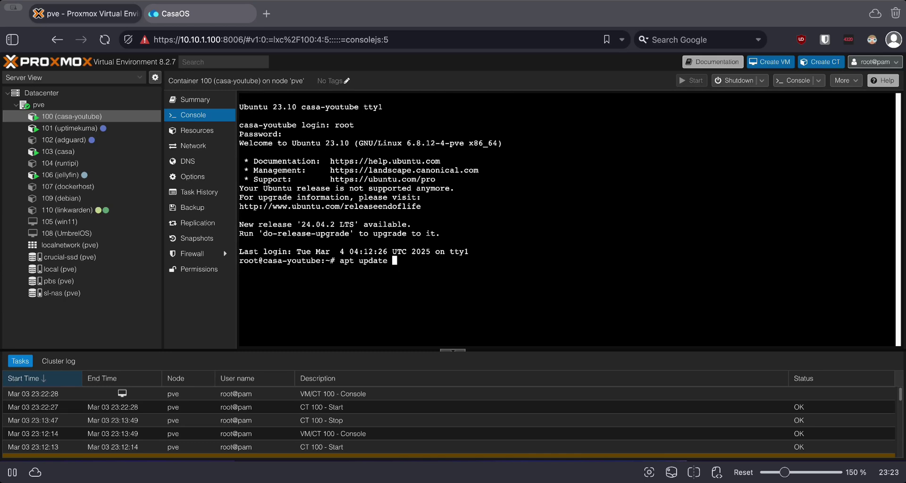
text( ; apt upgrade)
key(Return)
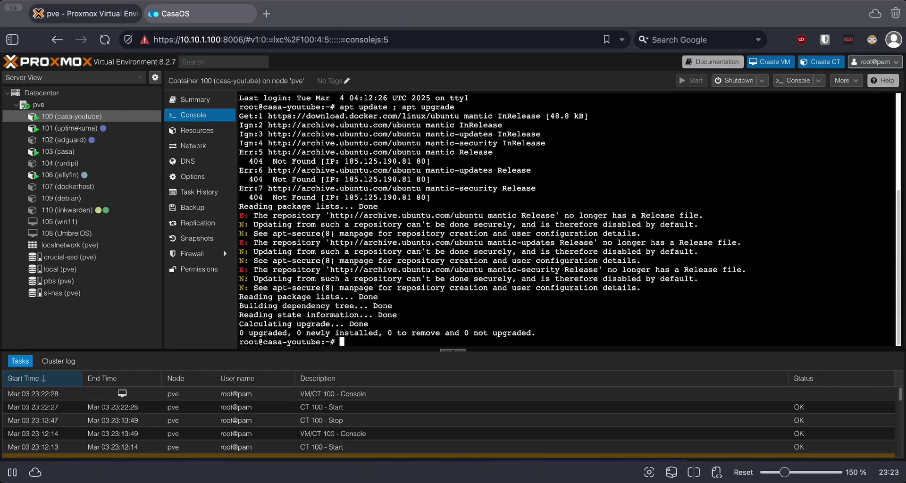
- Run 'ip a' and highlight the container's 10.10.1.215 address in the output
text(ip a)
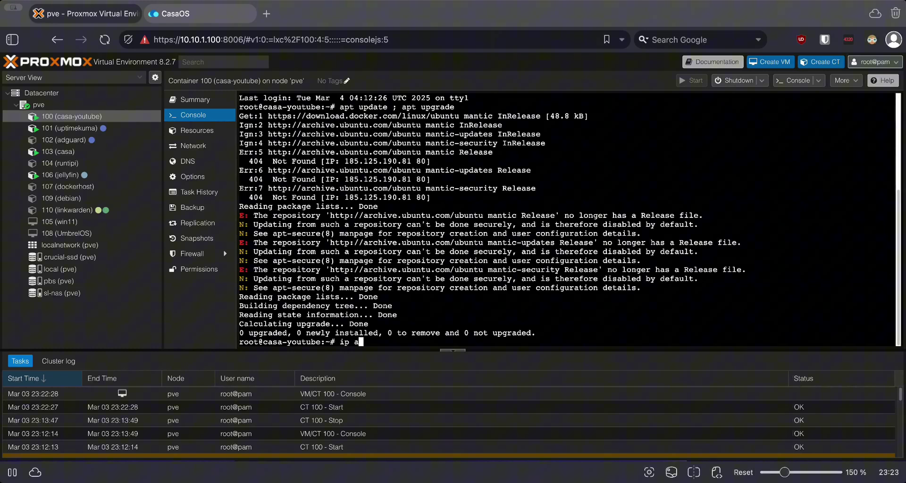
key(Return)
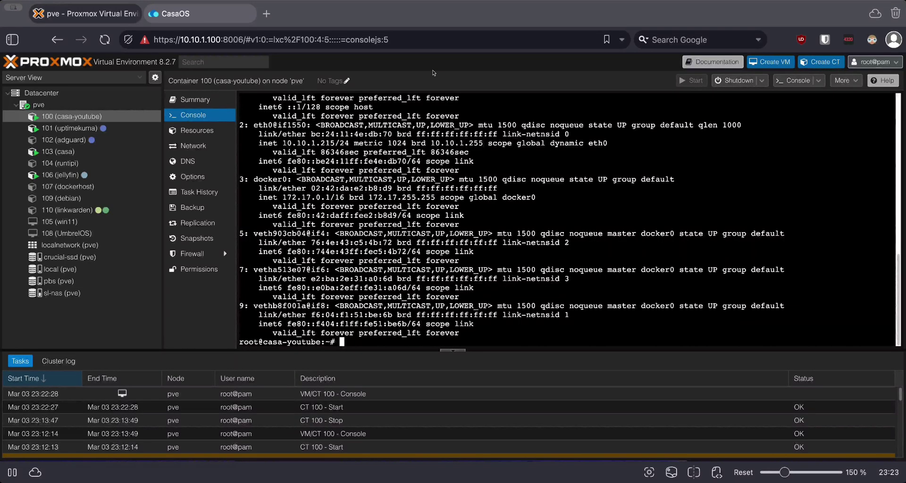
drag(287, 143, 321, 143)
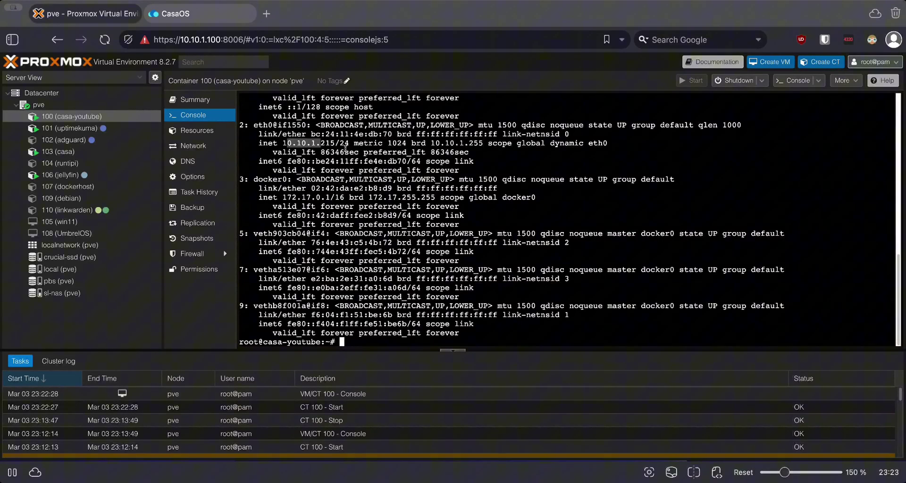
scroll(346, 148, up, 10)
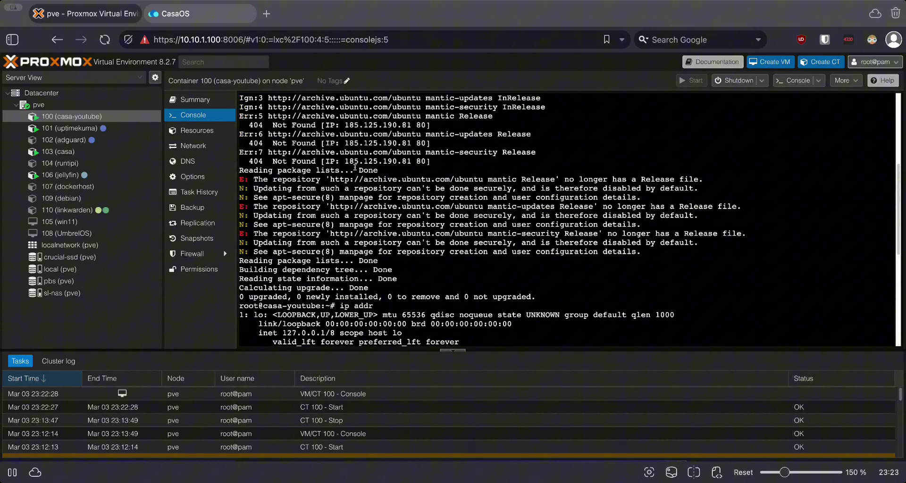
double_click(344, 306)
- Sign in to the CasaOS web page at 10.10.1.215 with the account username and password
click(198, 13)
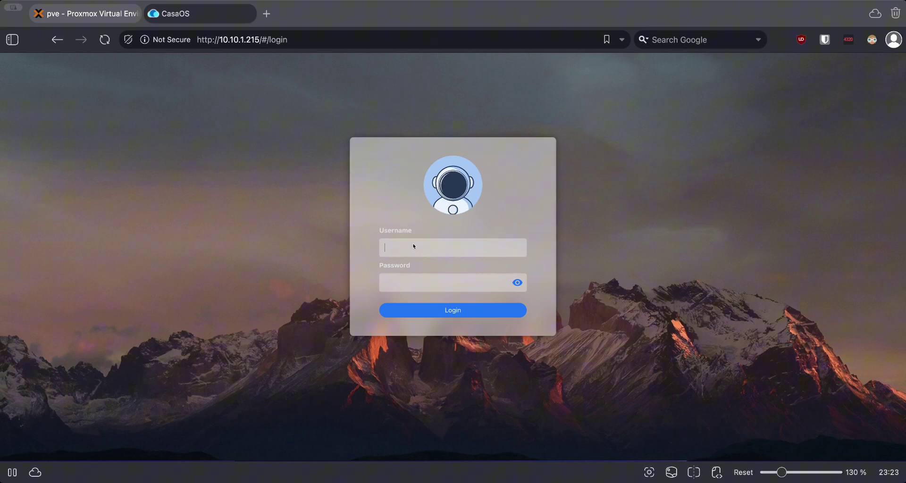
text(youtube)
key(Tab)
text(••••)
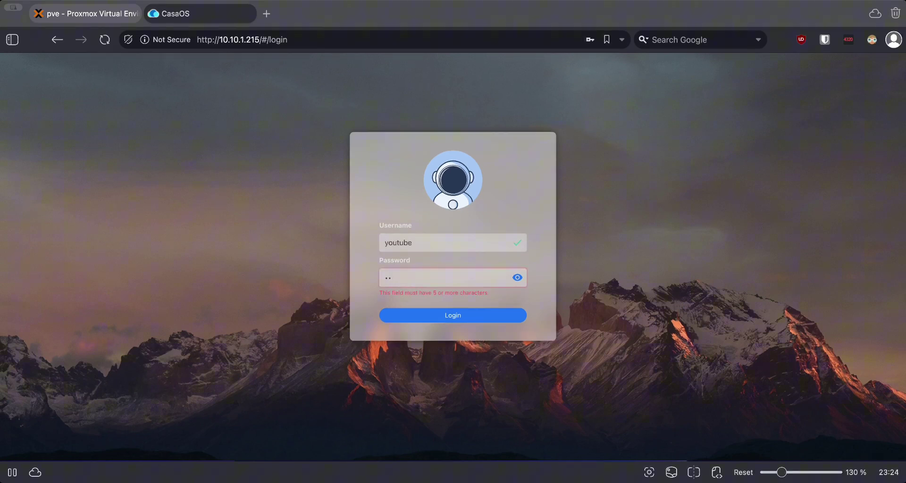
key(Return)
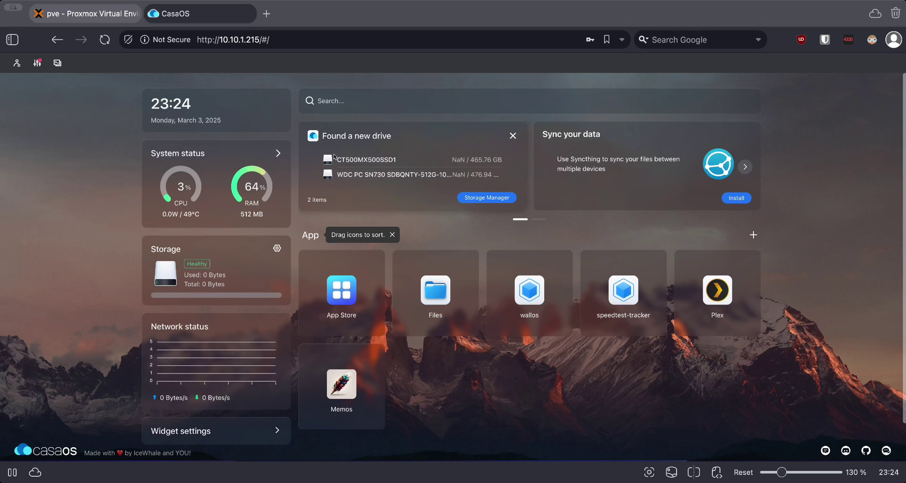
- Open the Files tile on the CasaOS dashboard to browse DATA
click(447, 297)
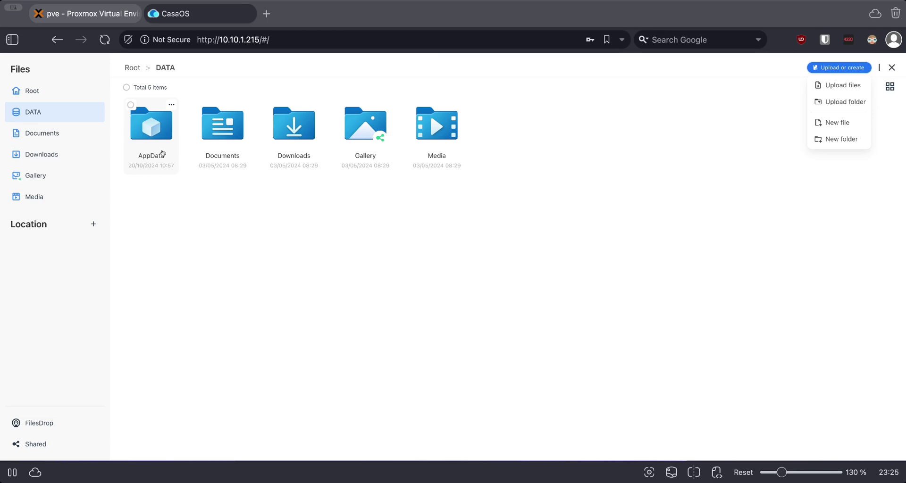
key(super+bracketleft)
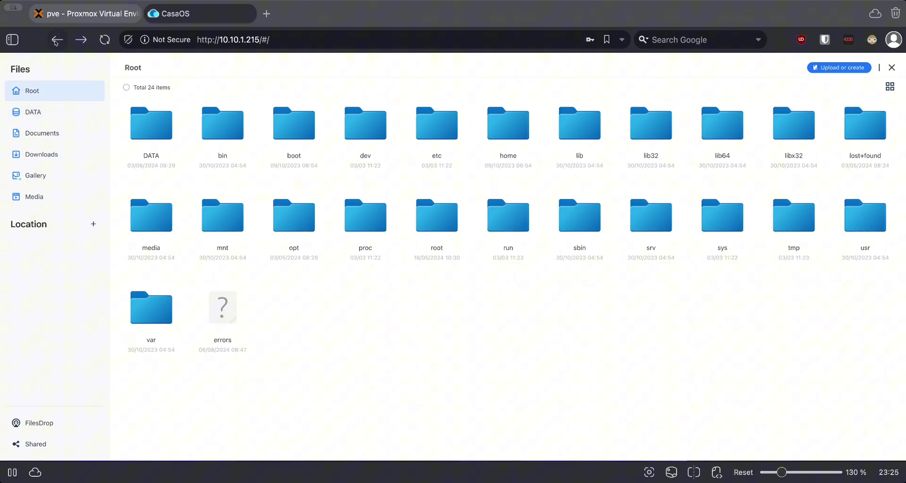
click(152, 132)
click(132, 69)
click(151, 124)
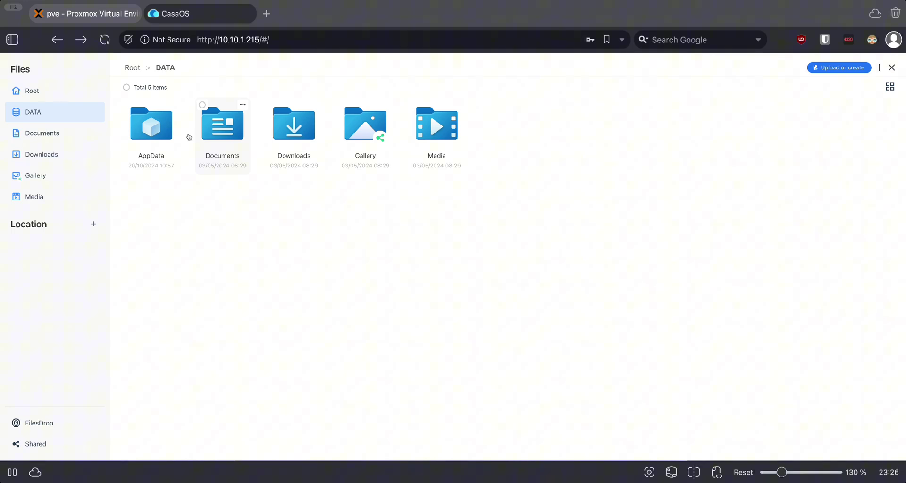
- Peek into AppData, then share the Media folder as \\10.10.1.215\Media
click(189, 137)
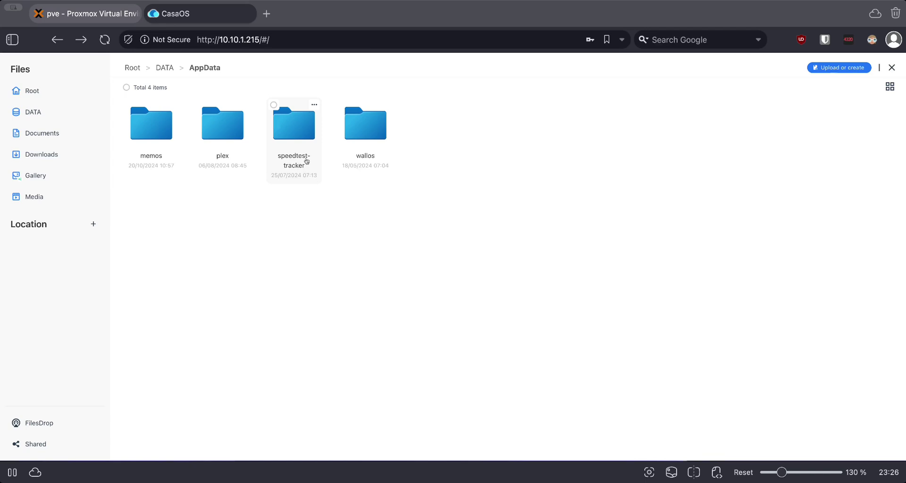
click(166, 69)
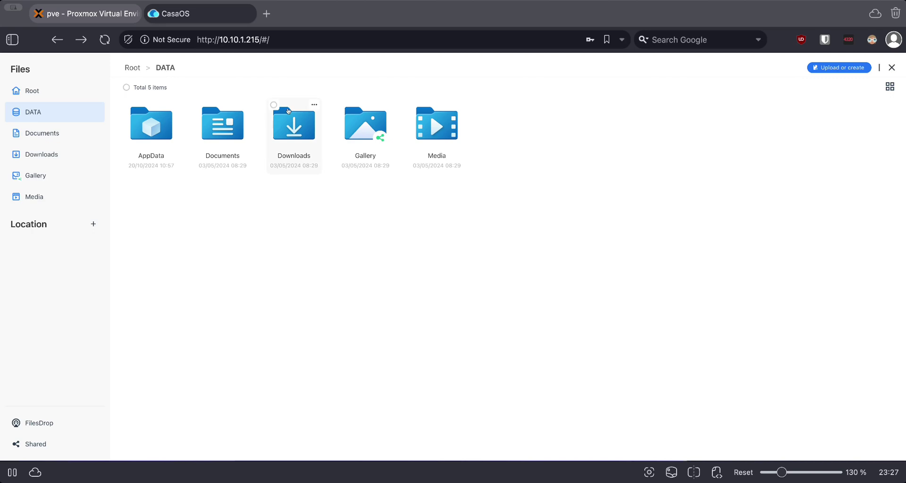
right_click(369, 134)
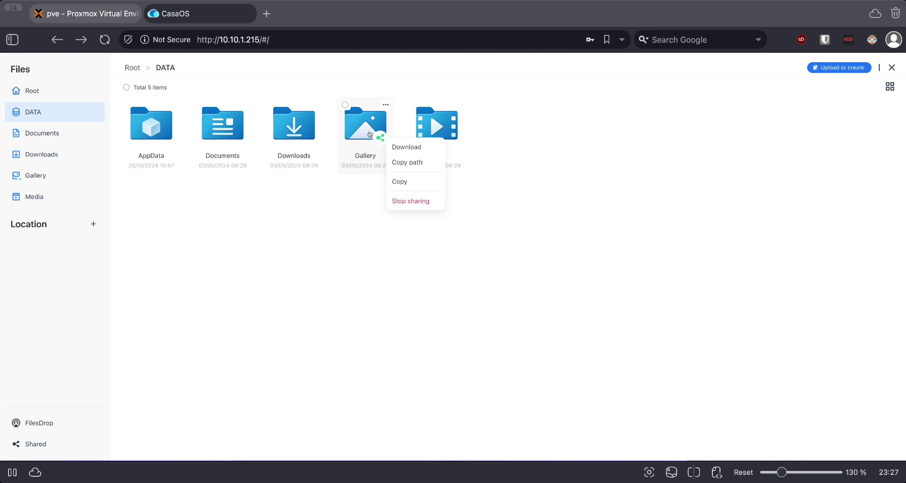
right_click(420, 127)
right_click(434, 139)
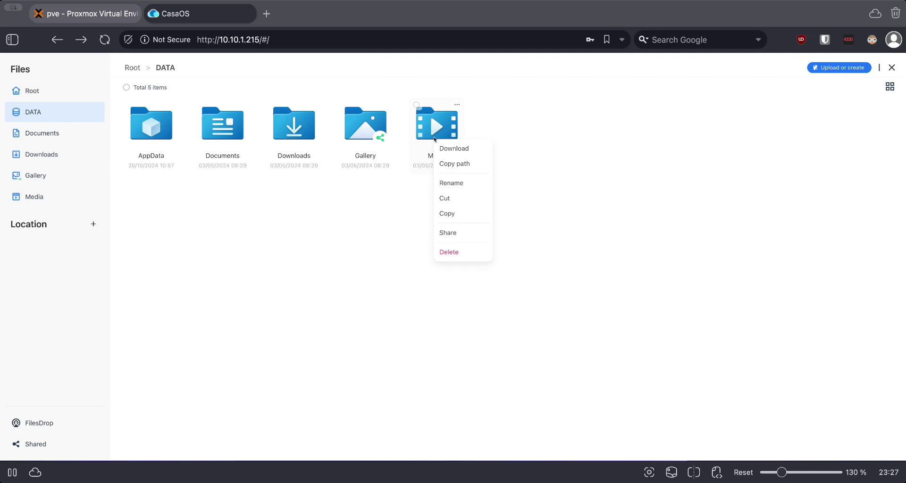
click(448, 232)
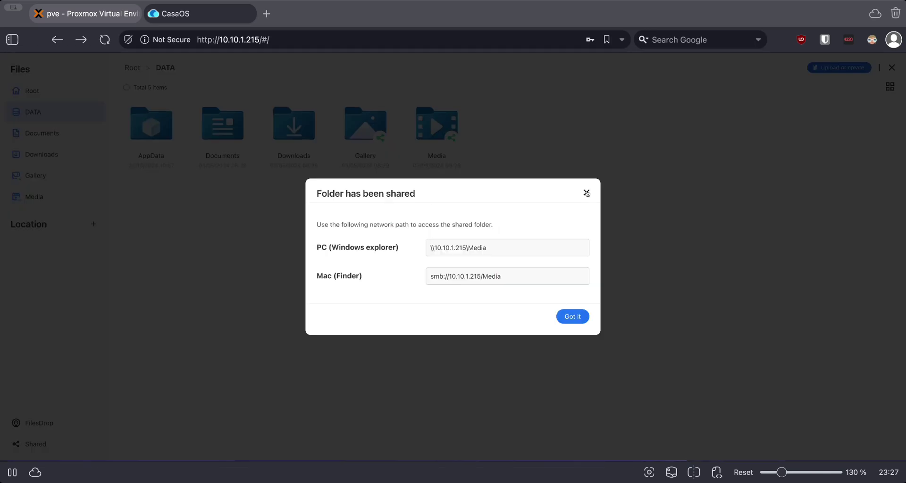
click(587, 193)
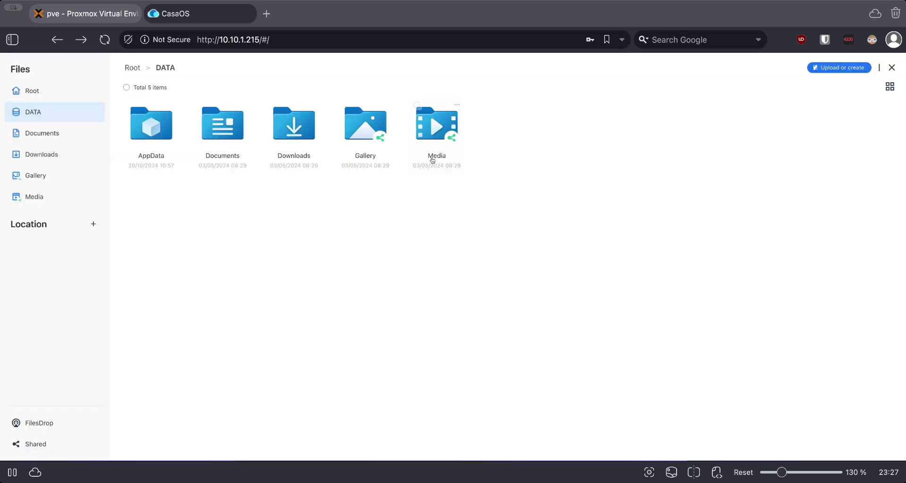
- Stop sharing the Media folder and show the add-location storage choices
right_click(433, 160)
click(448, 233)
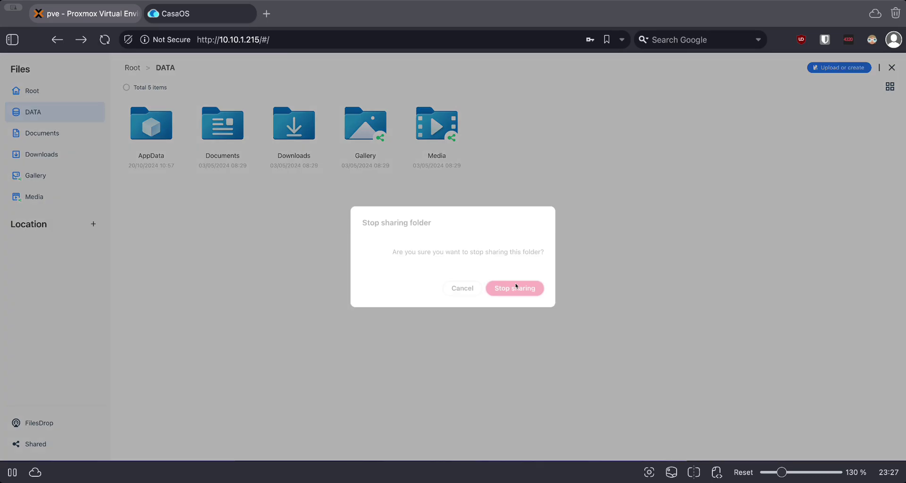
click(516, 287)
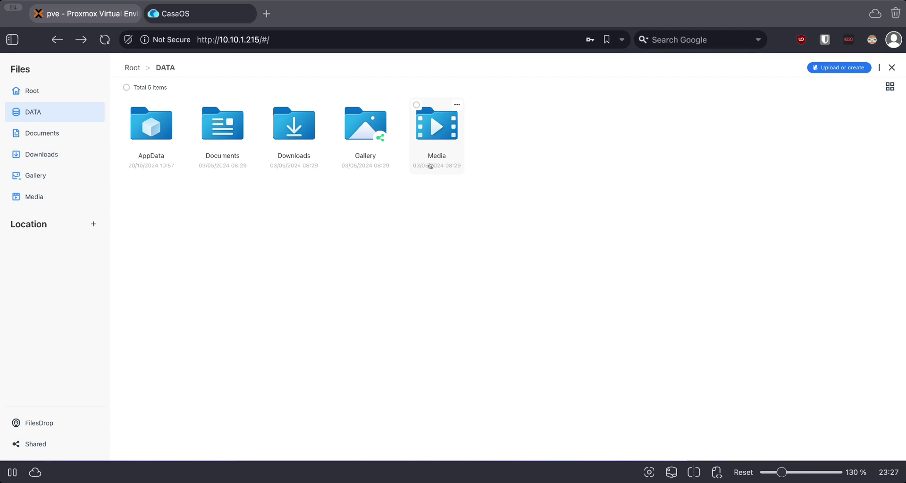
click(93, 224)
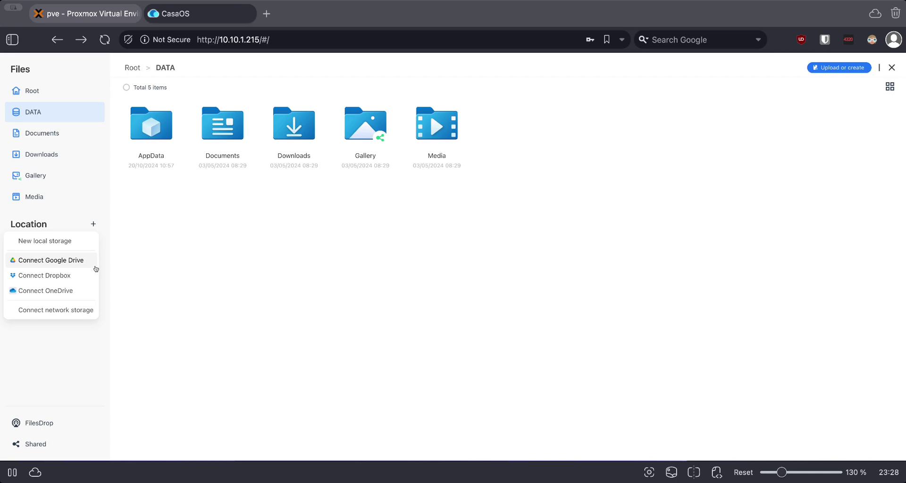
- Close the add-location menu to return to DATA's five folders
click(103, 344)
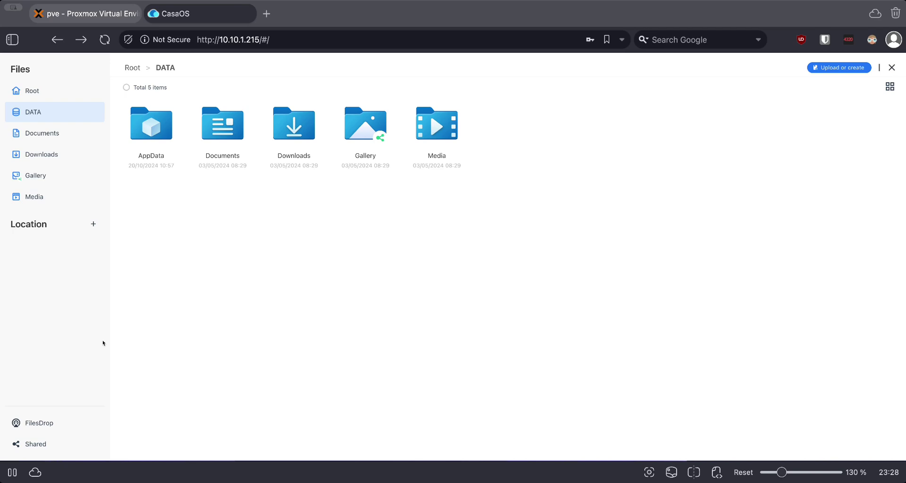
- Open the Shared list in the Files sidebar
click(42, 443)
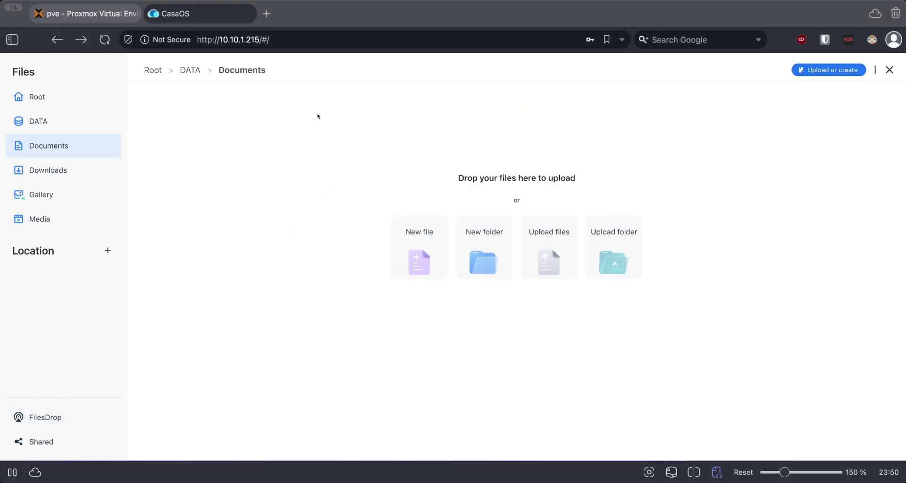
- Create a file named New.txt in the Documents folder
click(419, 245)
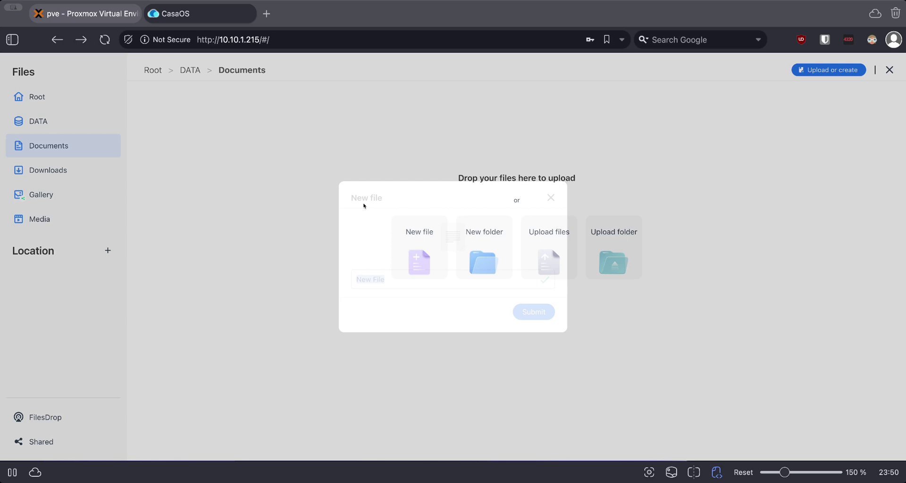
text(New.txt)
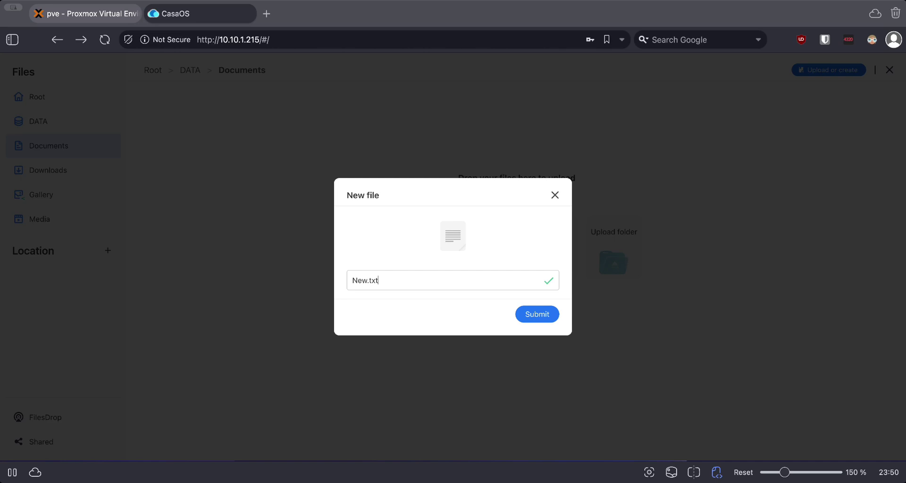
key(Return)
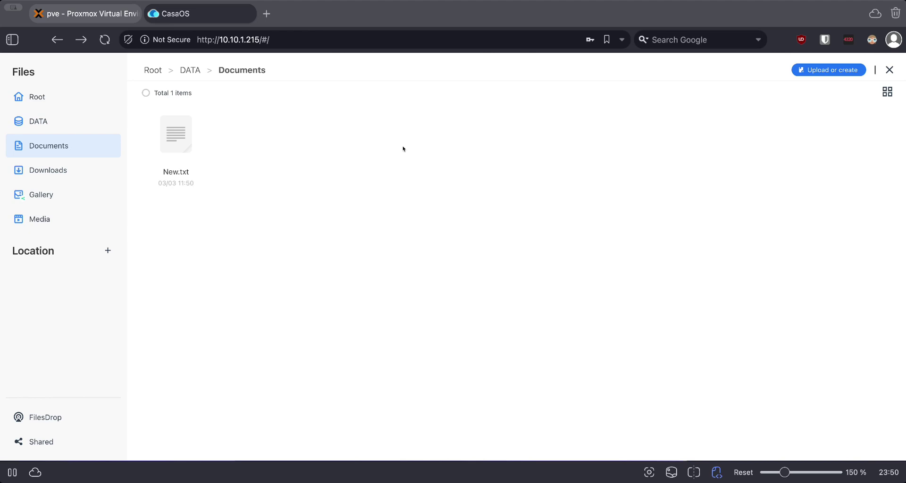
- Bring up the context menu for the empty file area in the Files app
right_click(260, 176)
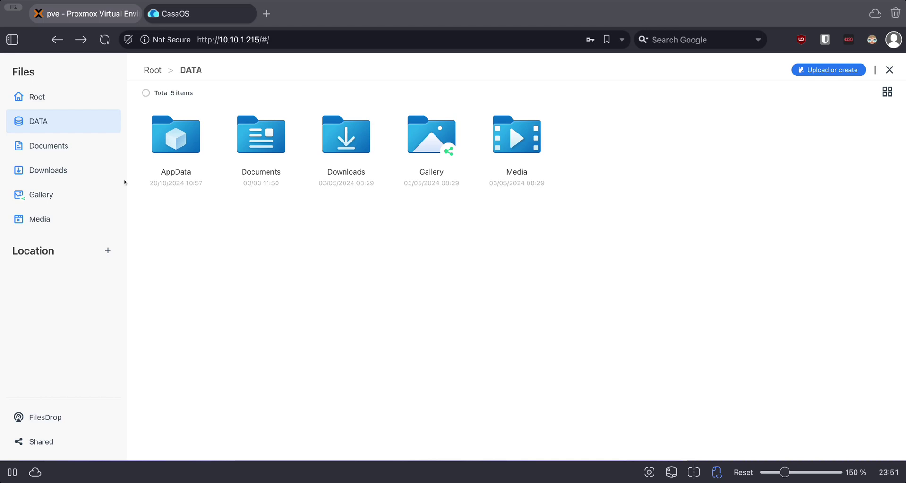
- Select the full CasaOS page URL in the browser's address bar
click(292, 38)
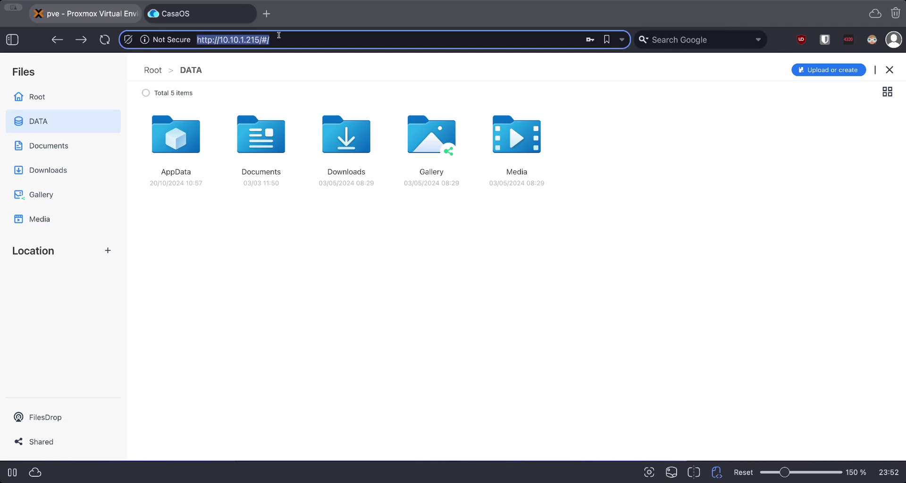
key(Return)
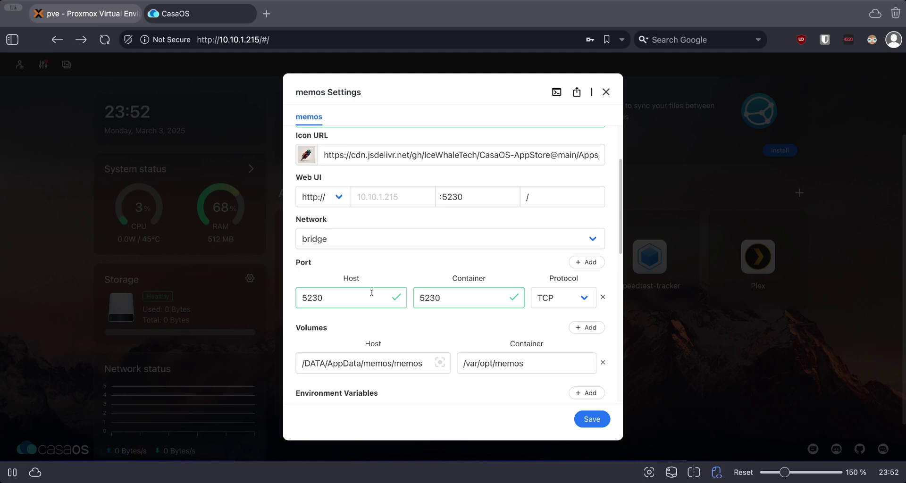
scroll(371, 293, down, 2)
double_click(344, 305)
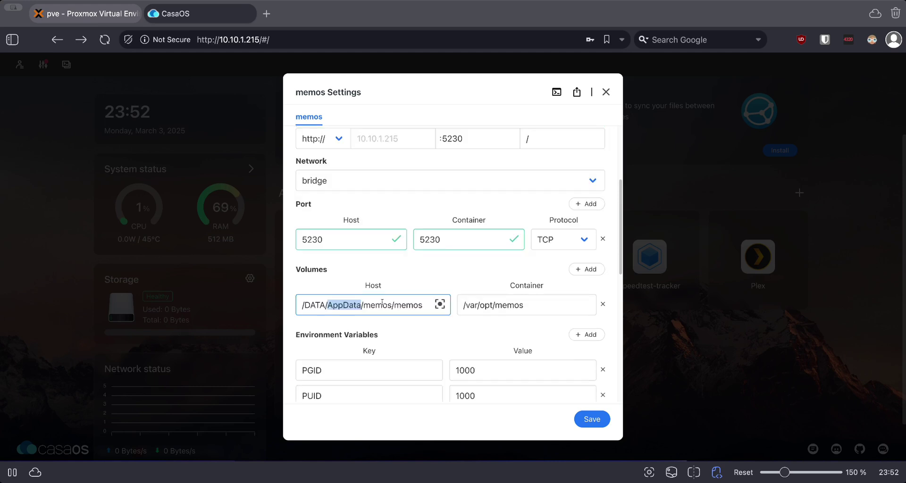
double_click(382, 304)
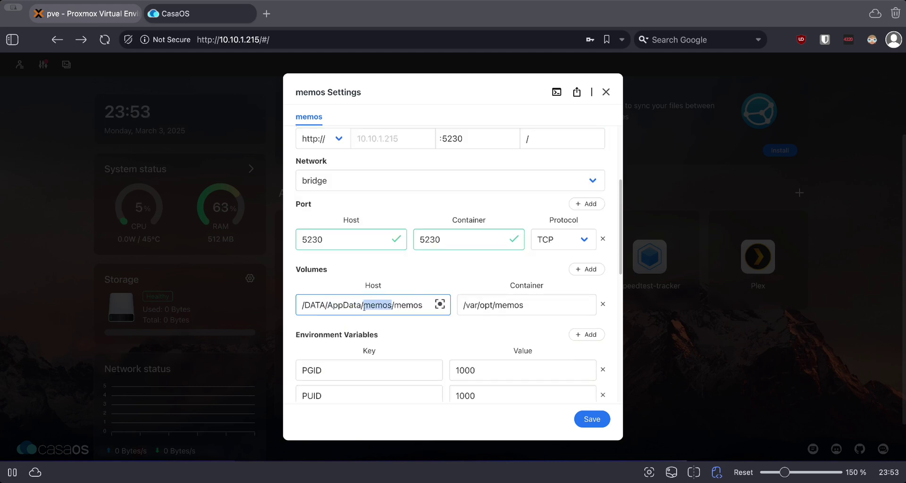